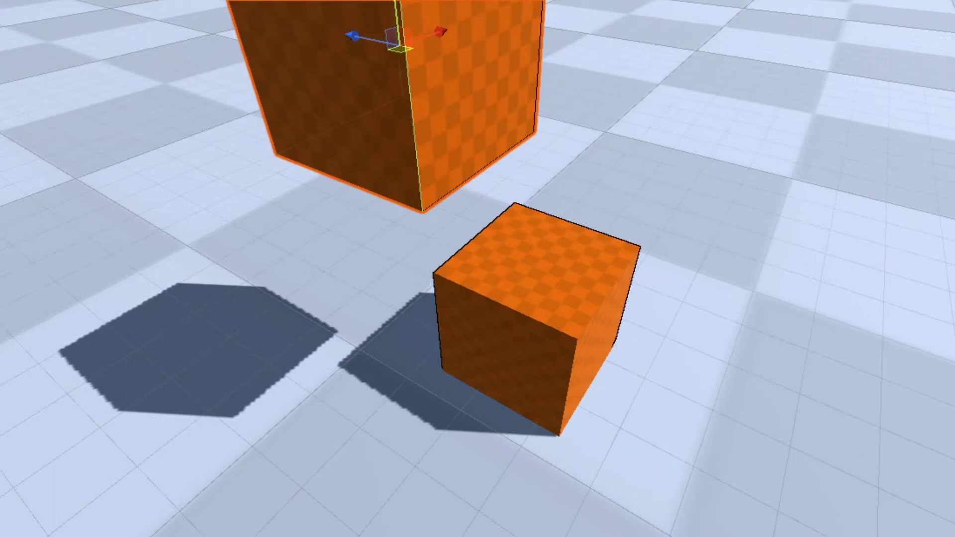
- Lower the upper orange cube along its Y axis until it sits on the lower cube
left_click_drag(395, 8, 413, 104)
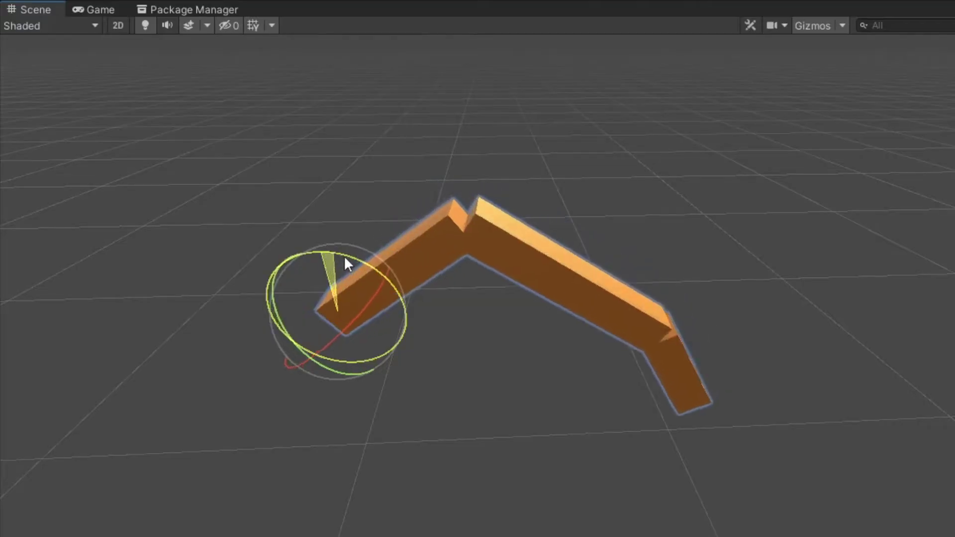
- Swing the arm segments, then move the IK target and shift the purple sphere right so the arm bends
left_click_drag(344, 255, 327, 252)
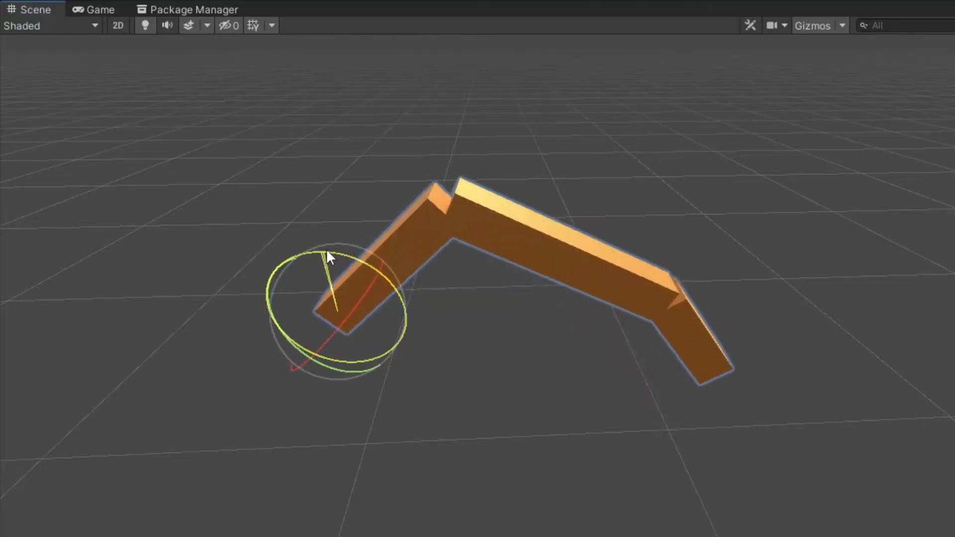
mouse_move(468, 145)
left_mouse_down()
mouse_move(497, 153)
mouse_move(419, 124)
mouse_move(474, 144)
left_mouse_up()
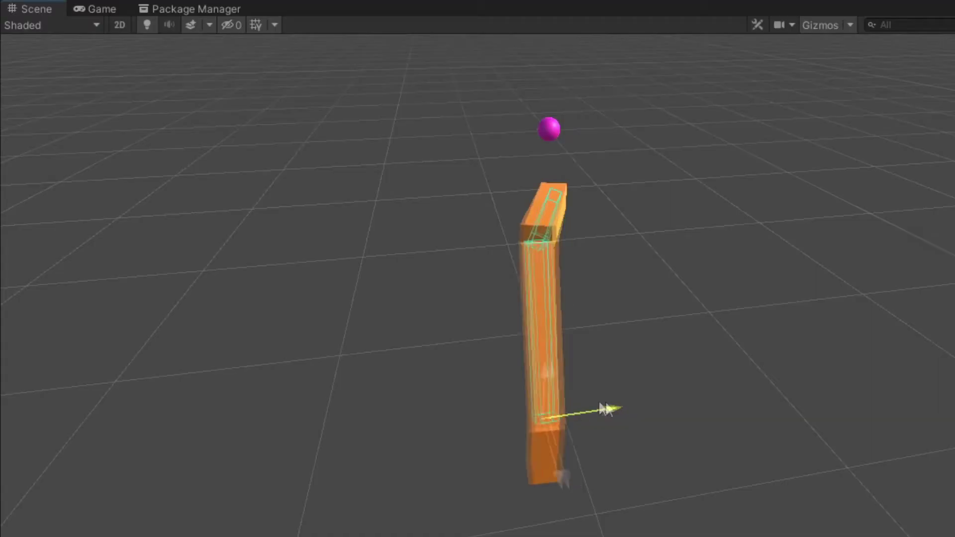
left_click_drag(612, 409, 702, 389)
left_click_drag(641, 360, 622, 453)
left_click_drag(621, 411, 592, 395)
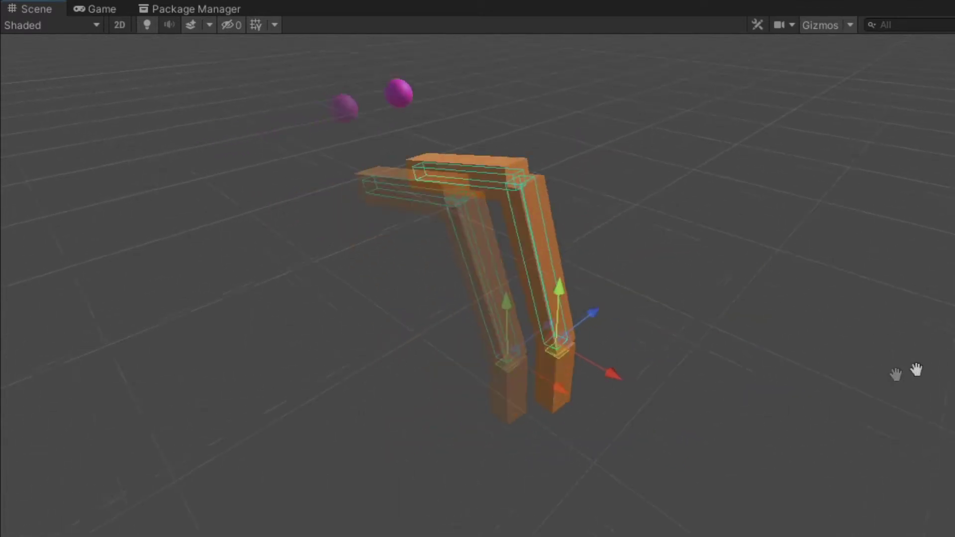
mouse_move(562, 347)
left_mouse_down()
mouse_move(515, 338)
mouse_move(546, 399)
mouse_move(551, 372)
mouse_move(491, 324)
mouse_move(585, 382)
mouse_move(576, 348)
mouse_move(549, 374)
mouse_move(577, 357)
left_mouse_up()
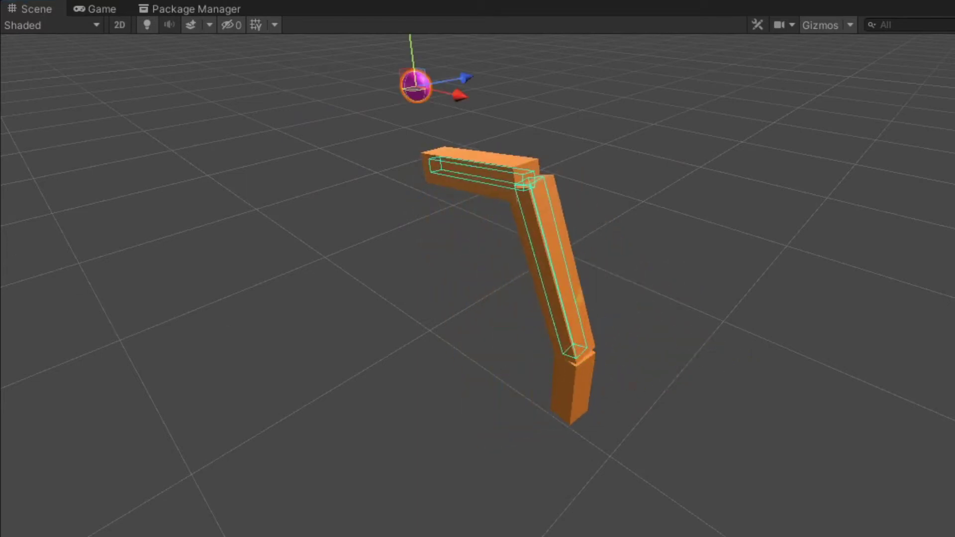
left_click_drag(466, 99, 637, 194)
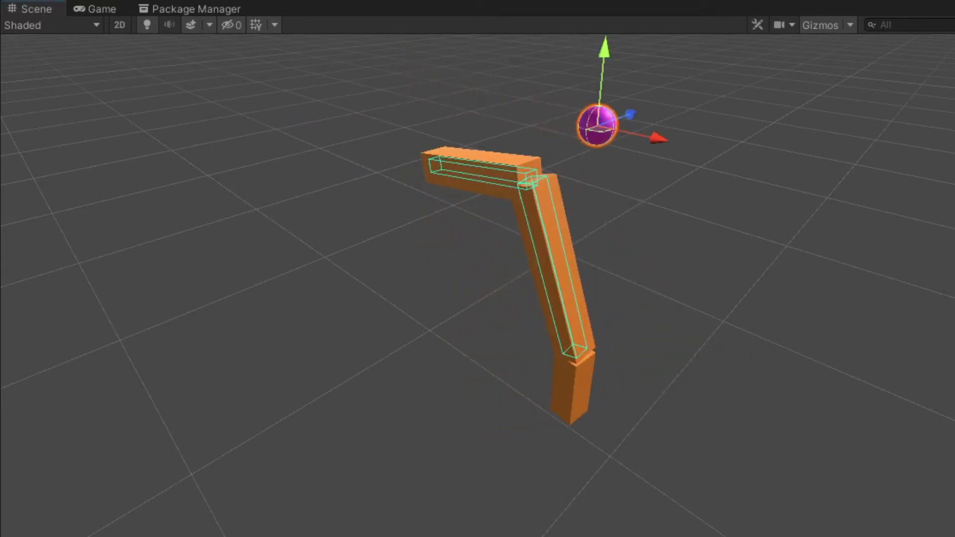
left_click_drag(583, 358, 625, 415)
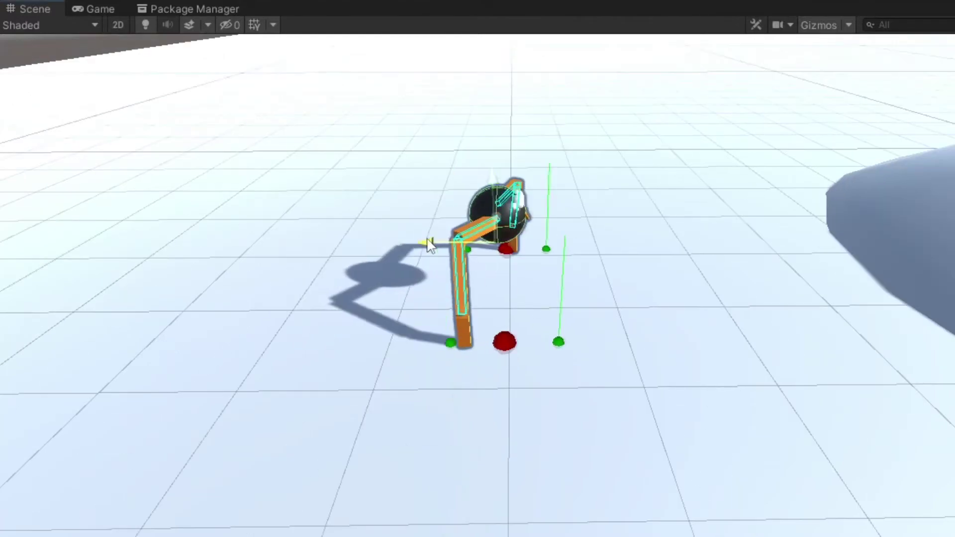
left_click_drag(429, 244, 821, 266)
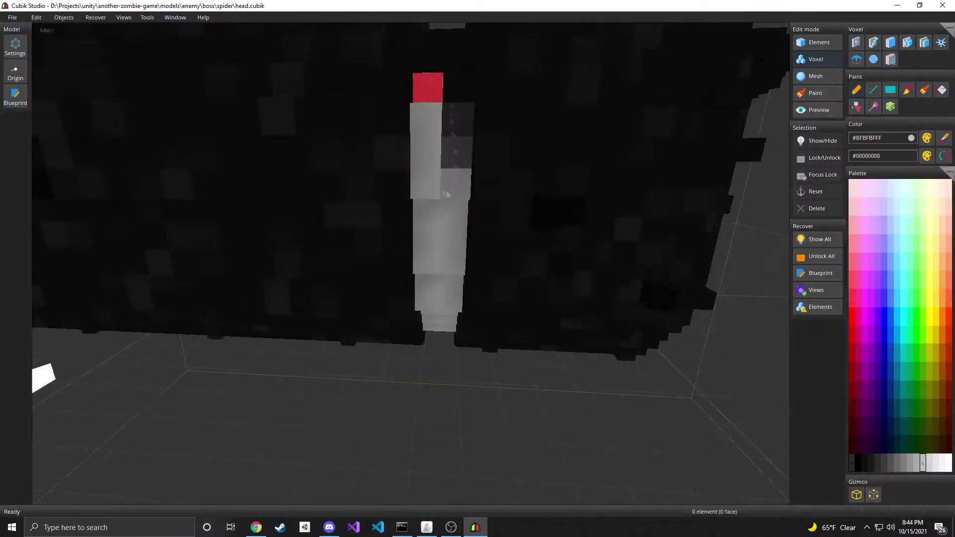
right_click_drag(447, 195, 622, 254)
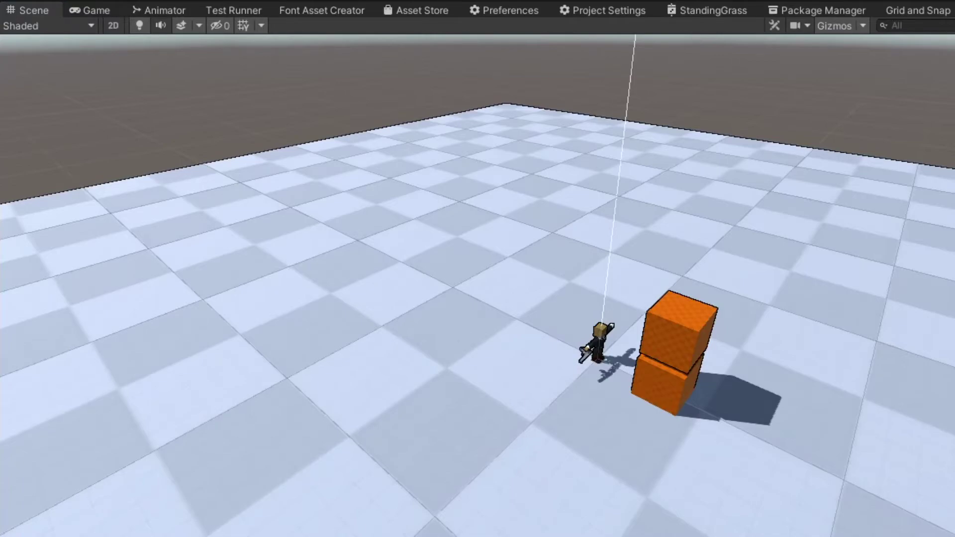
key("ctrl+v")
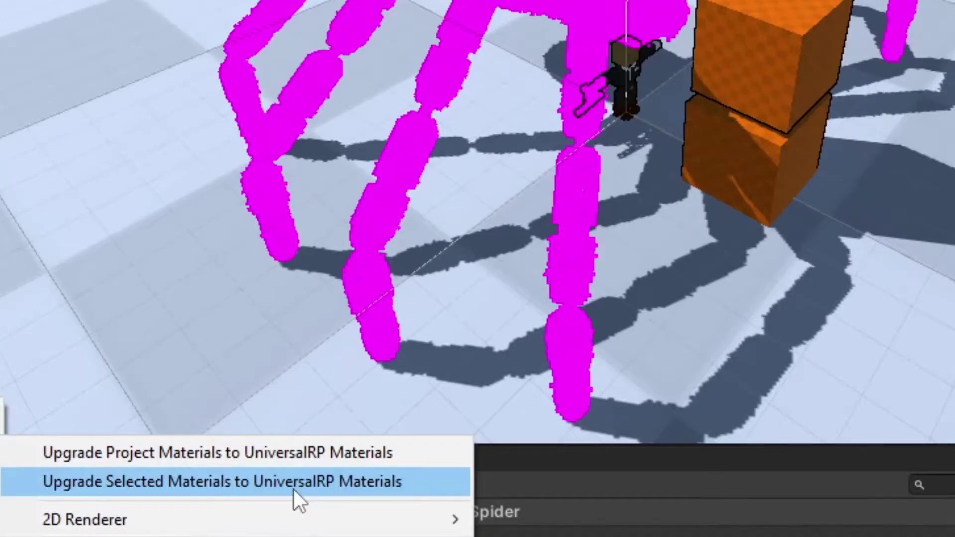
- Upgrade the spider's 6 selected materials, put SpiderBoss and its children on 10: Shootable, then walk the player
left_click(294, 489)
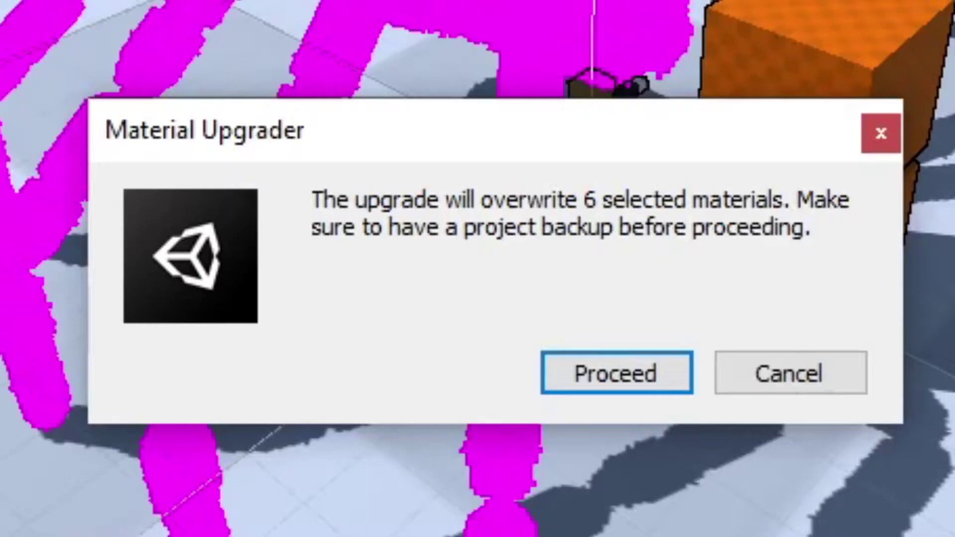
left_click(615, 391)
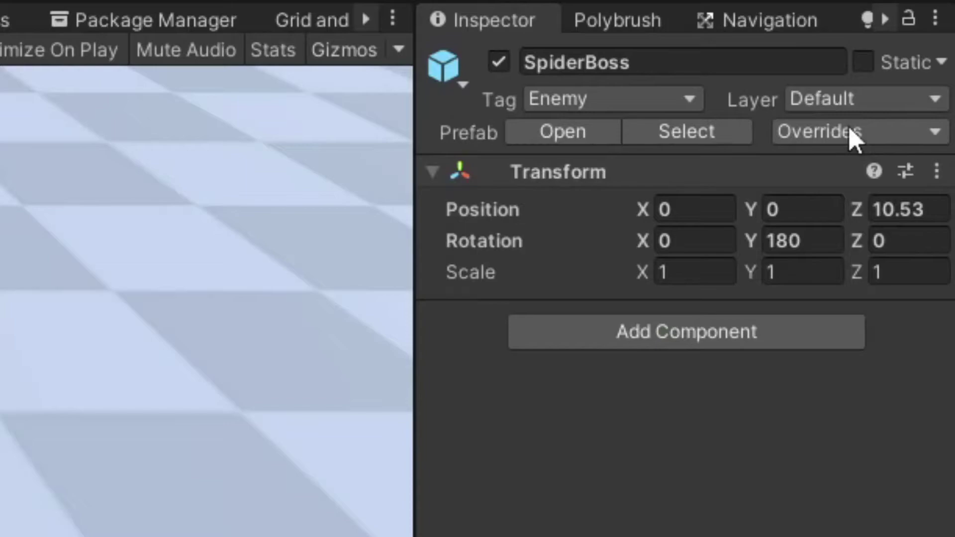
left_click(852, 102)
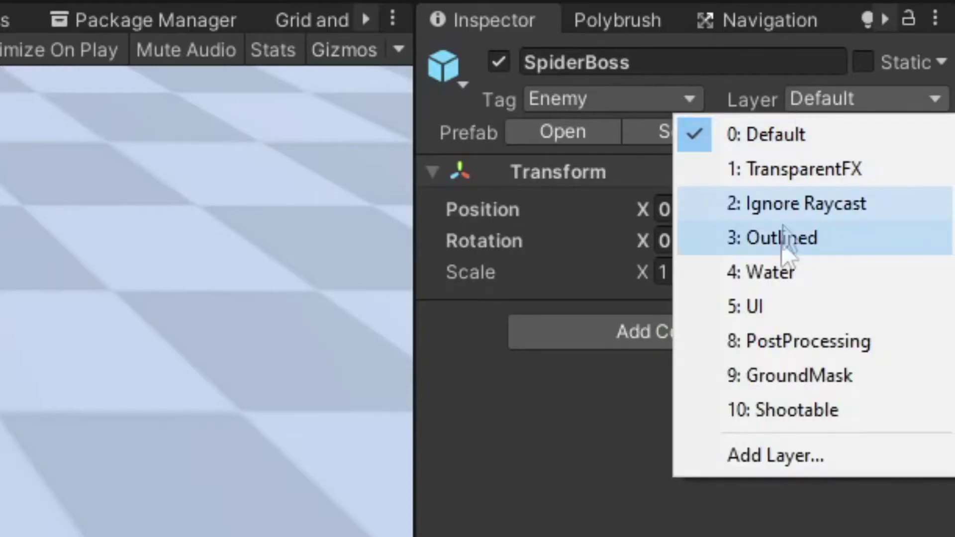
left_click(794, 409)
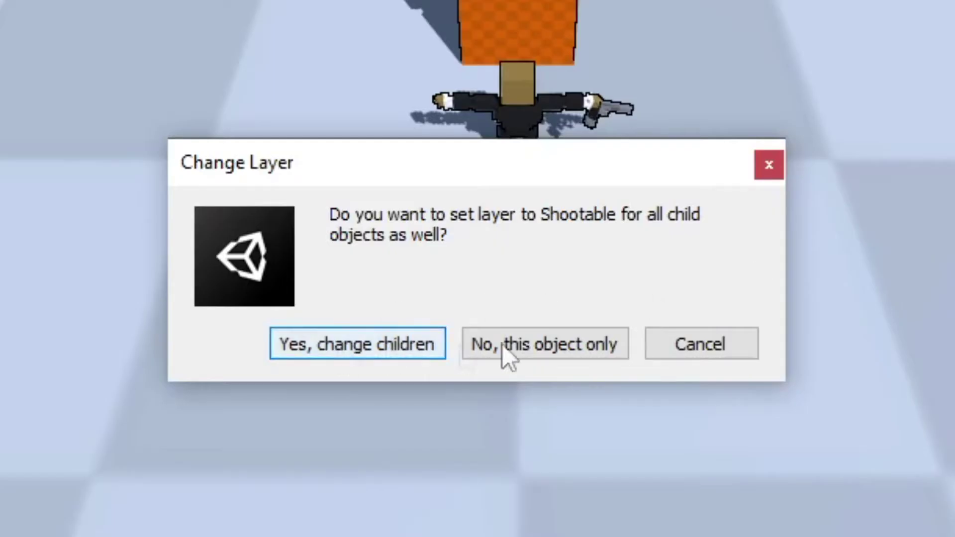
left_click(368, 348)
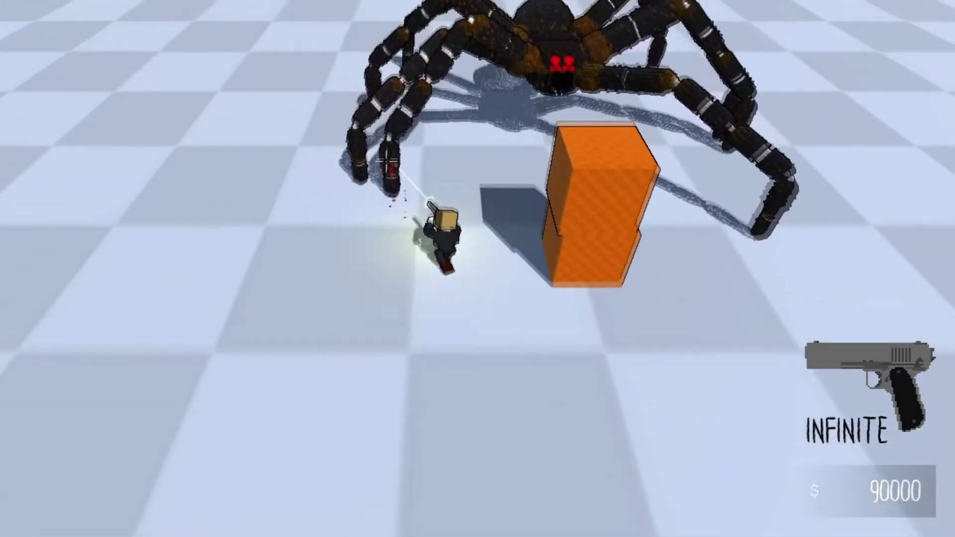
key("d")
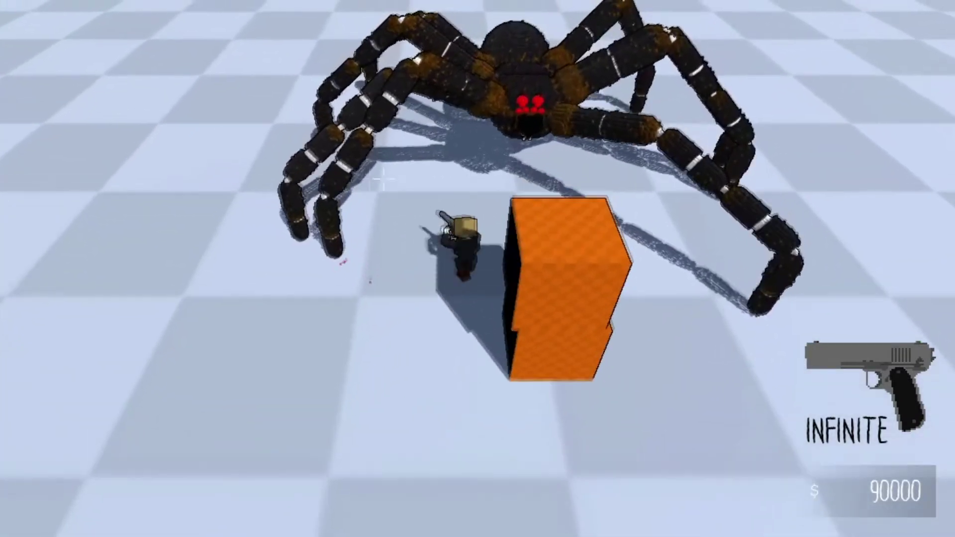
key("a")
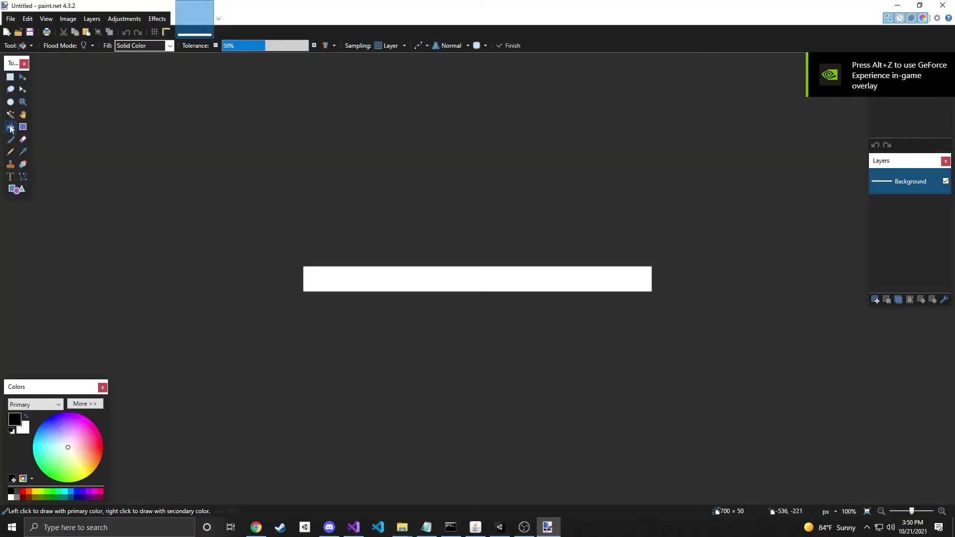
- Fill the blank 700×50 canvas to make a solid red health bar graphic
left_click(372, 270)
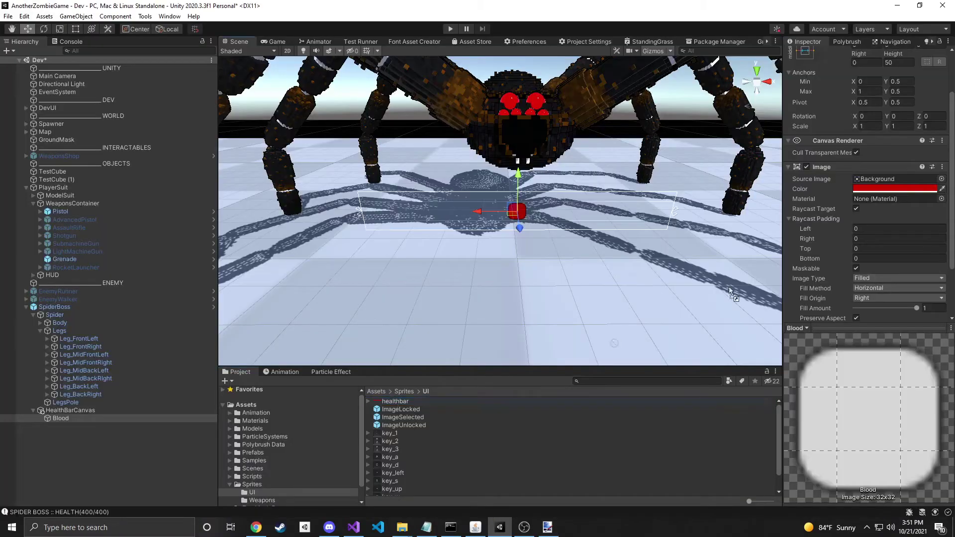
key("Delete")
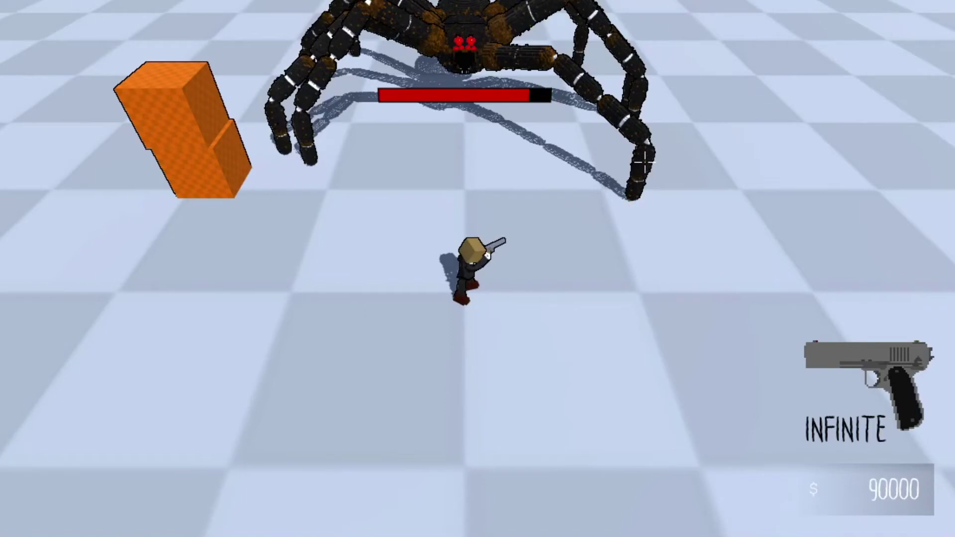
- Walk the player back and forth while shooting legs off the spider boss
left_click(666, 149)
key("s")
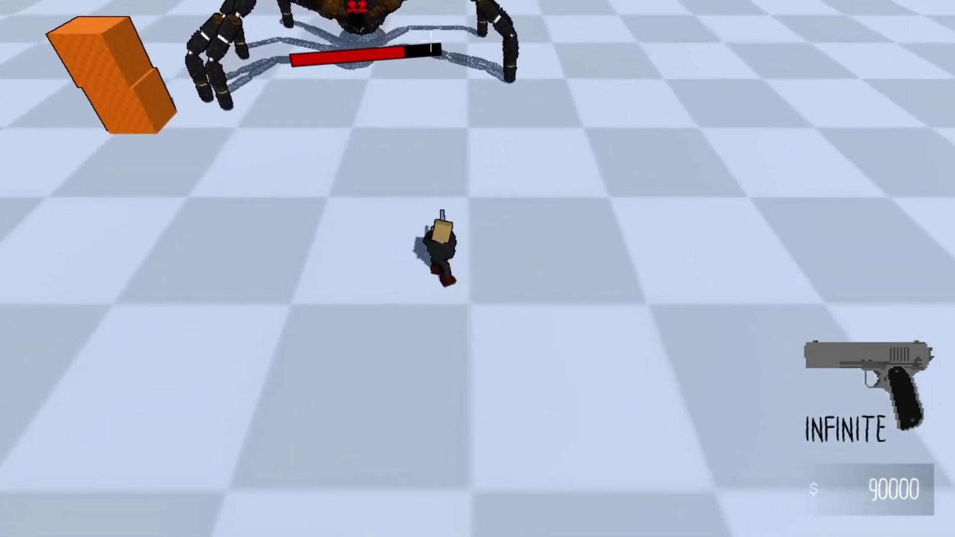
key("w")
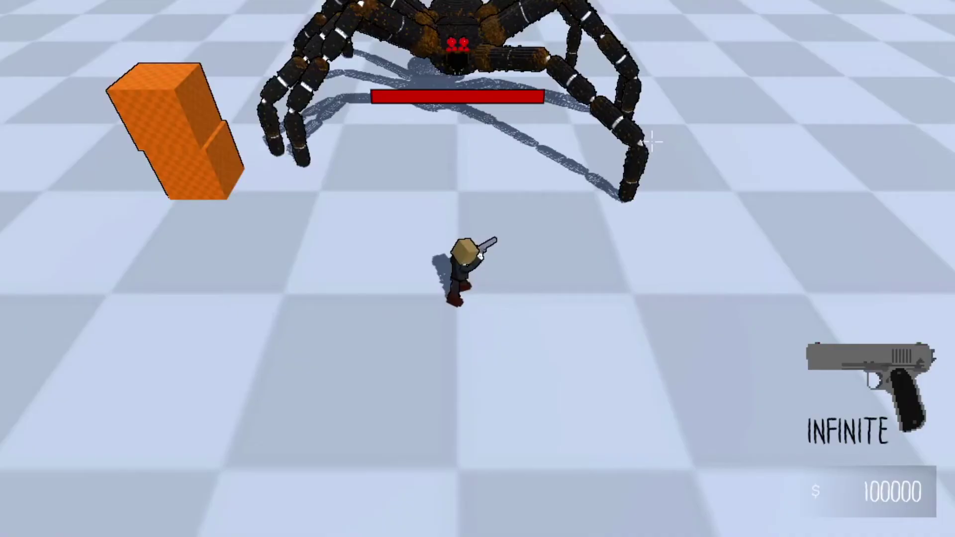
left_click(651, 142)
left_click(293, 159)
left_click(293, 159)
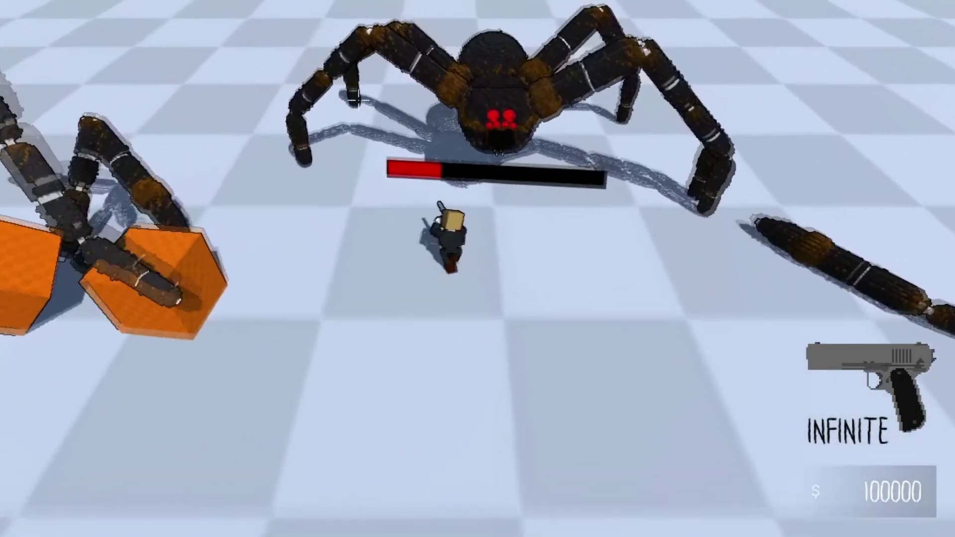
left_click(355, 102)
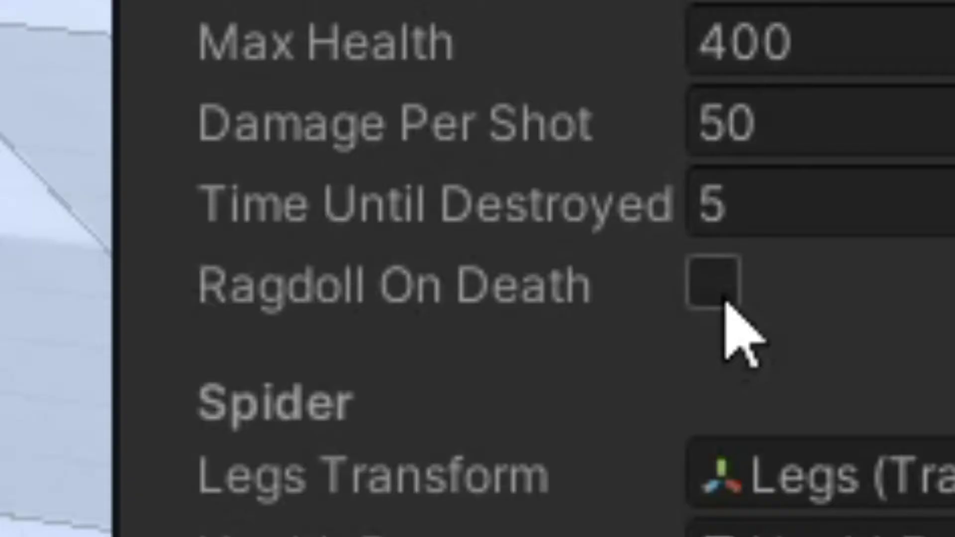
- Toggle Ragdoll On Death, keep shooting the spider, and highlight Init code lines 38-40
left_click(714, 284)
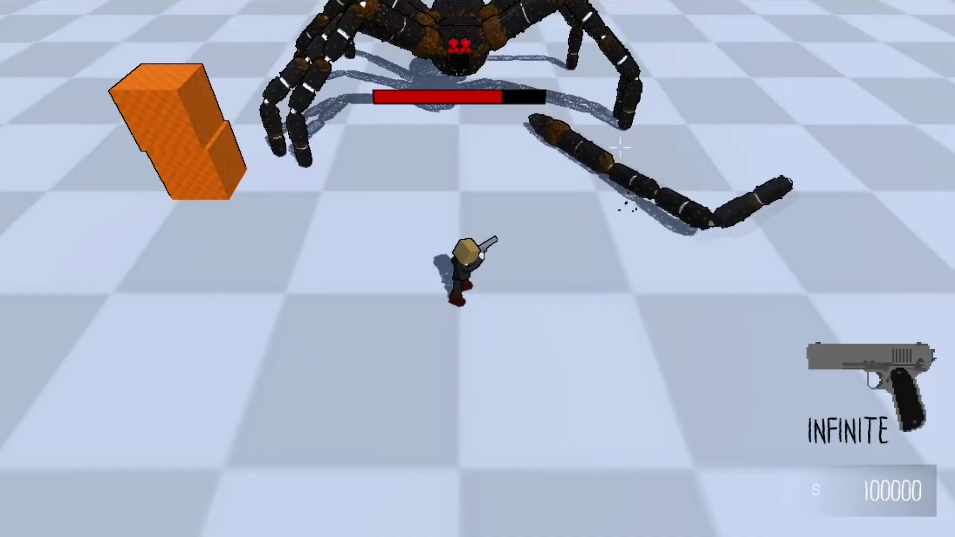
left_click(625, 102)
left_click(298, 110)
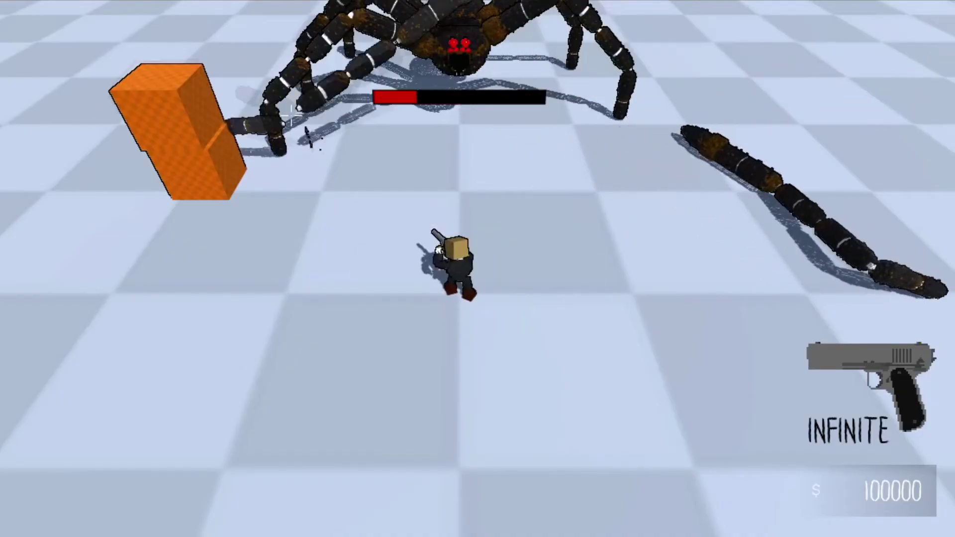
left_click(323, 79)
left_click(351, 47)
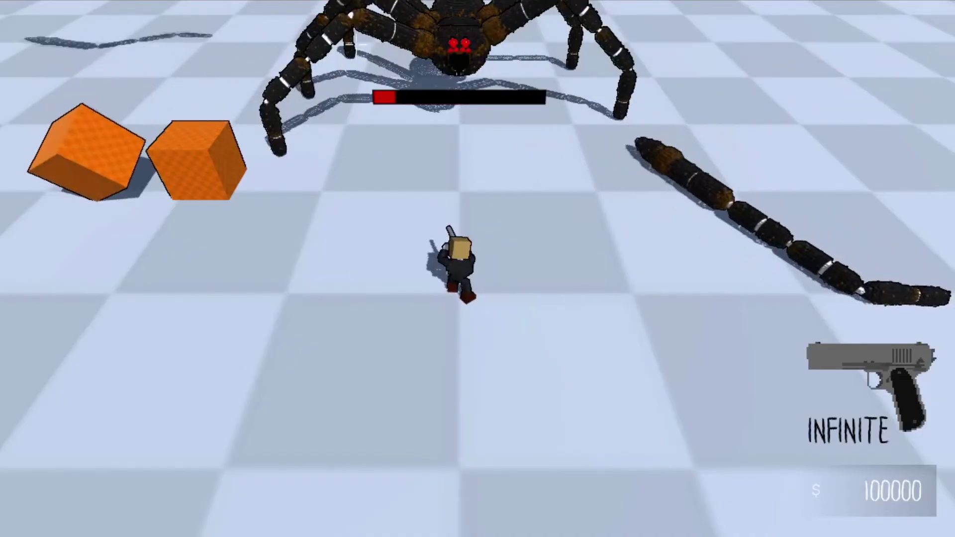
key("w")
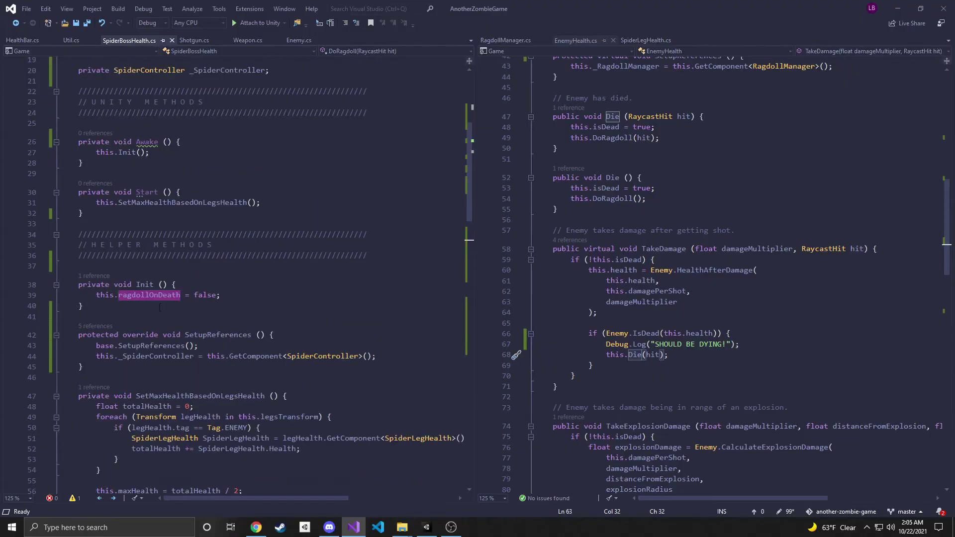
left_click_drag(160, 306, 78, 285)
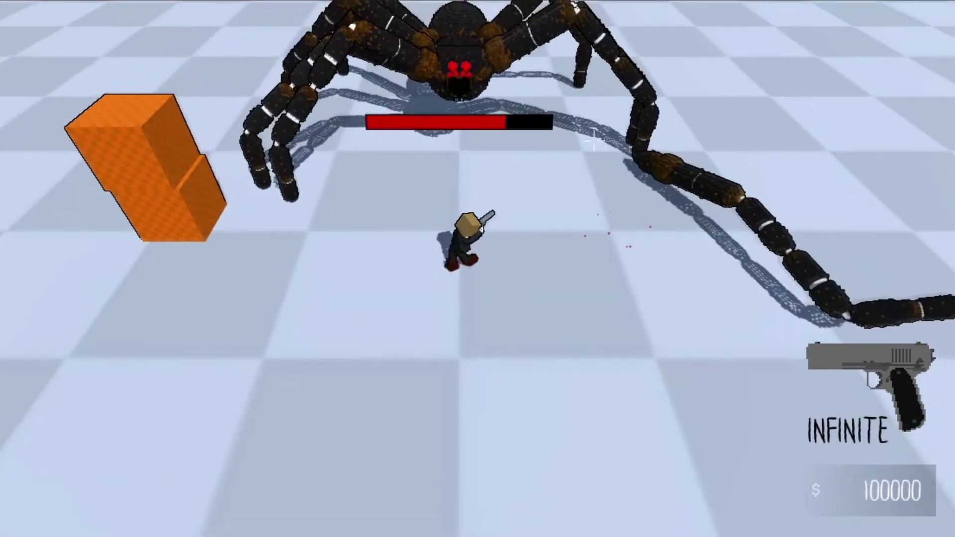
left_click(287, 137)
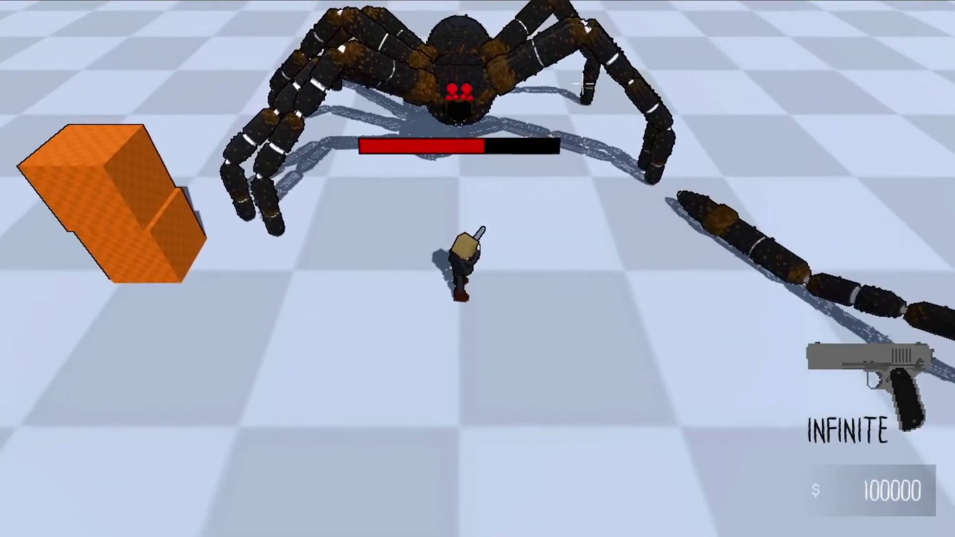
- Fire repeated shots at the advancing spider until its health bar falls to about a quarter
left_click(287, 137)
left_click(249, 199)
left_click(249, 199)
left_click(246, 194)
left_click(244, 190)
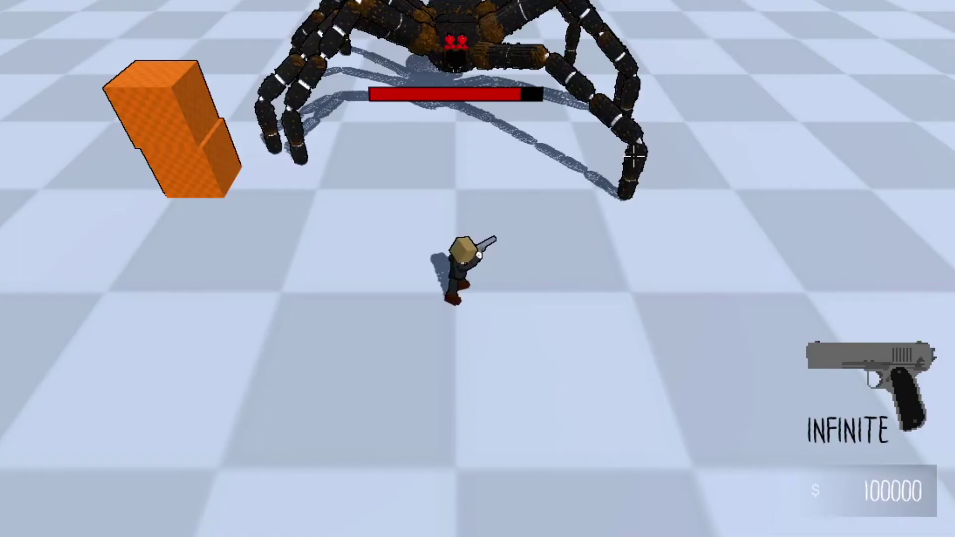
left_click(298, 143)
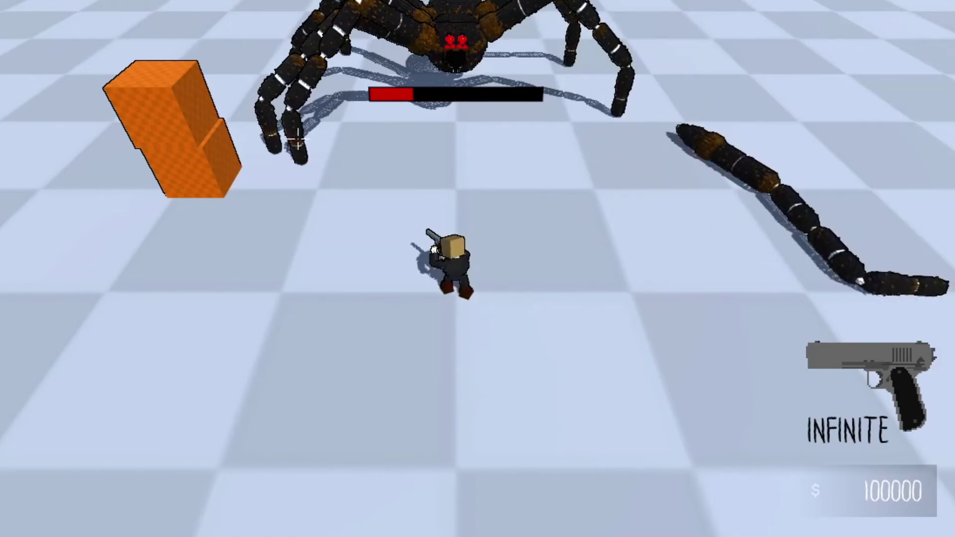
left_click(301, 142)
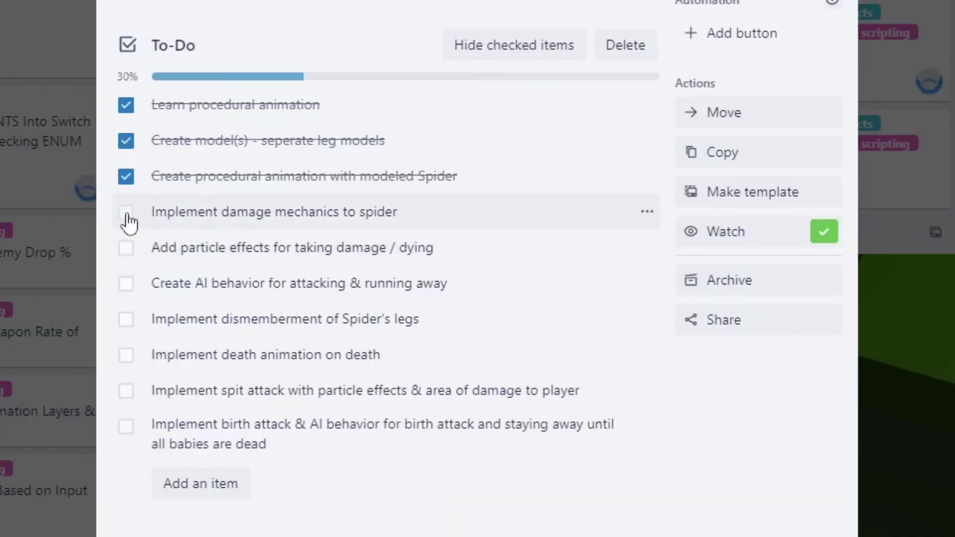
- Check off Implement damage mechanics and Implement dismemberment, then move dismemberment beneath the damage task
left_click(126, 212)
left_click(126, 320)
left_click_drag(247, 320, 254, 256)
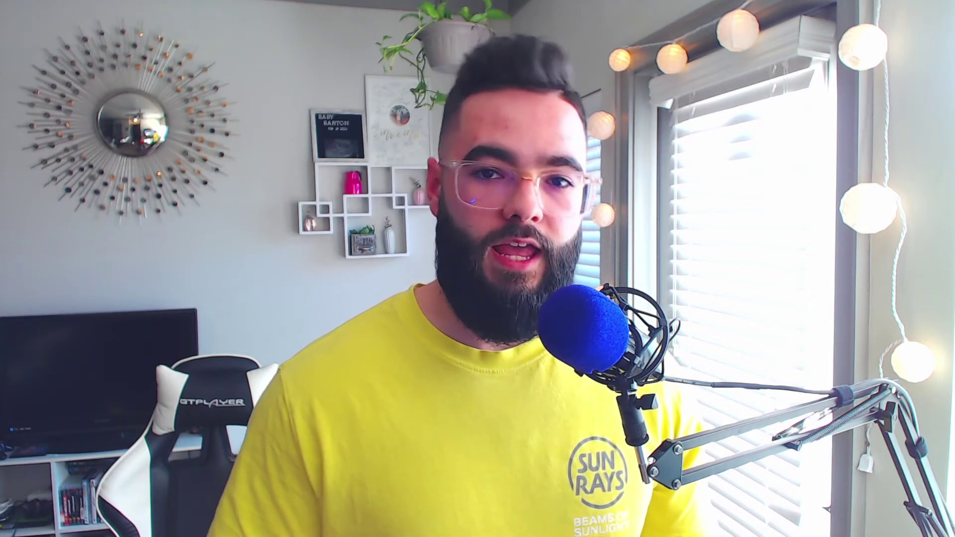